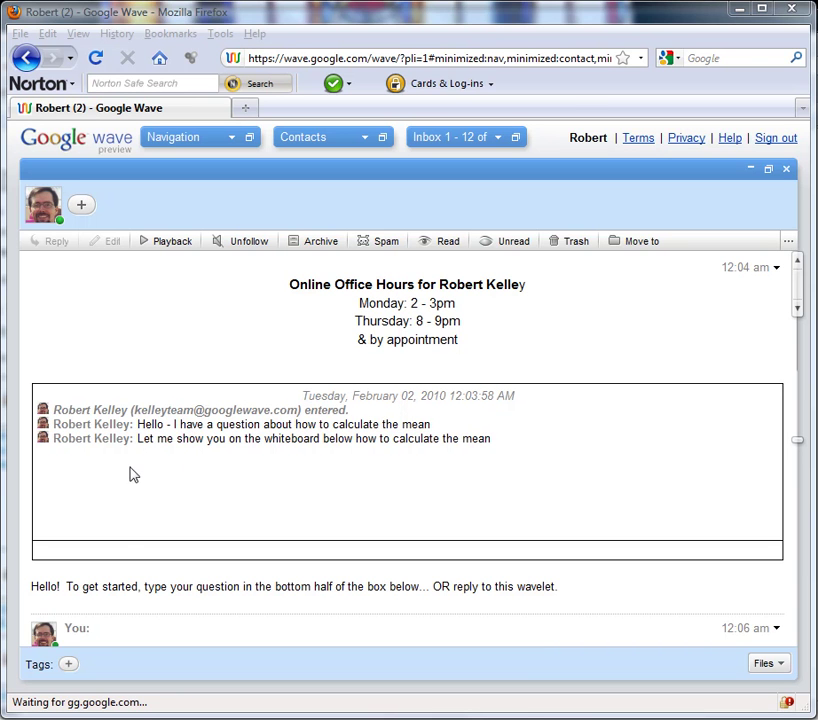
Place the cursor in the chat area and scroll down to the welcome message
left_click(115, 547)
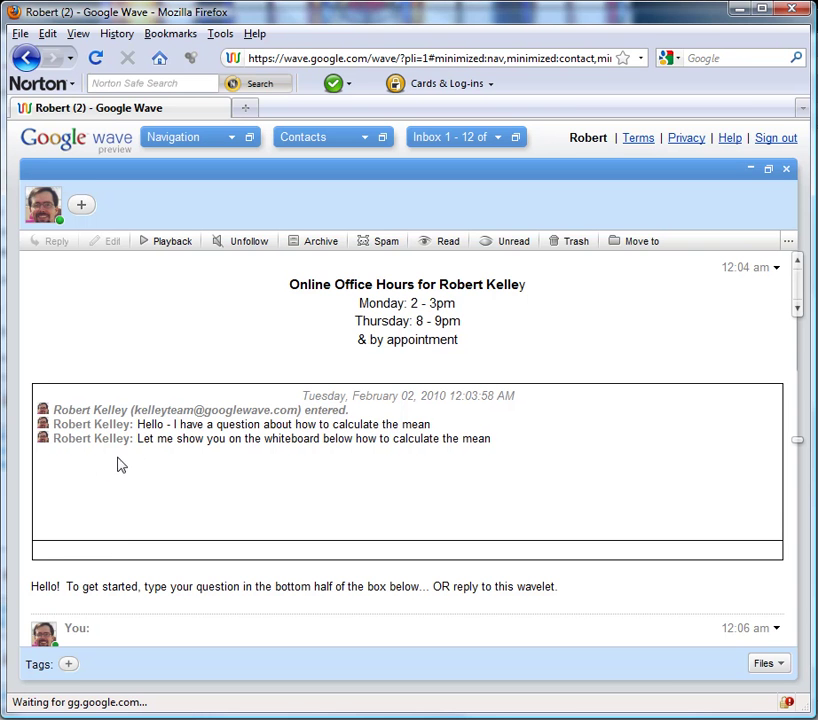
scroll(137, 457, "down", 5)
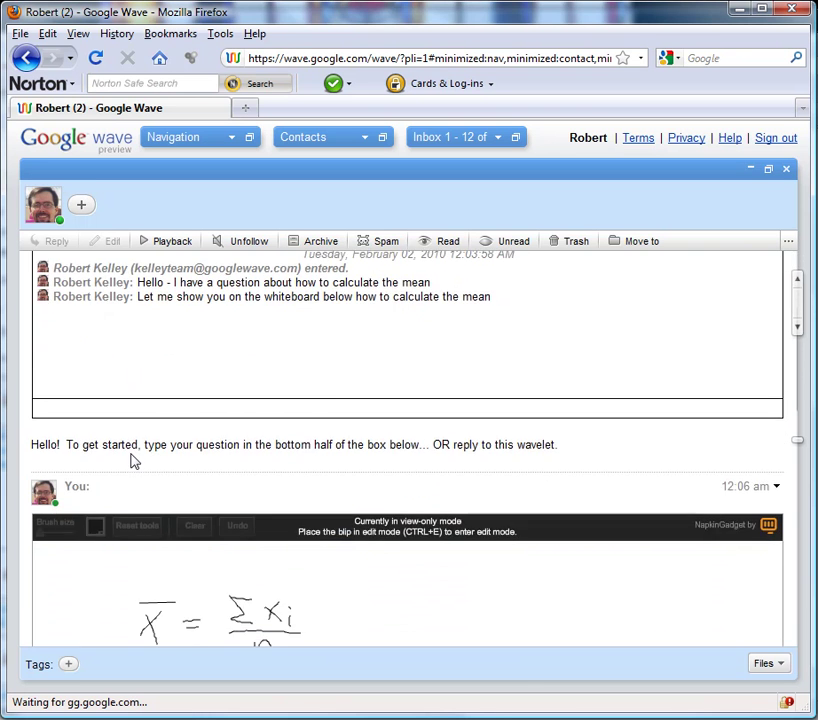
scroll(135, 461, "down", 1)
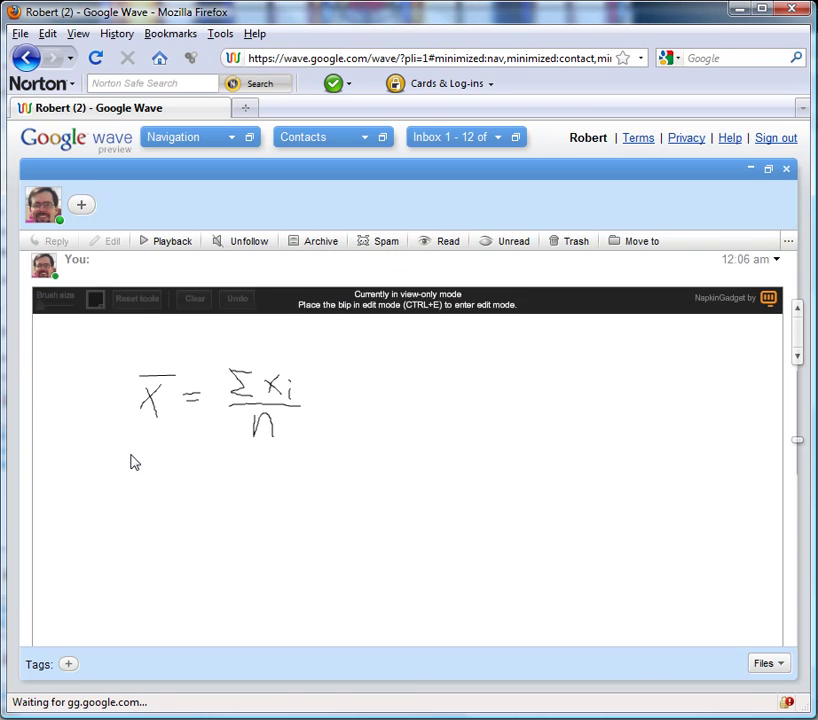
scroll(135, 462, "down", 1)
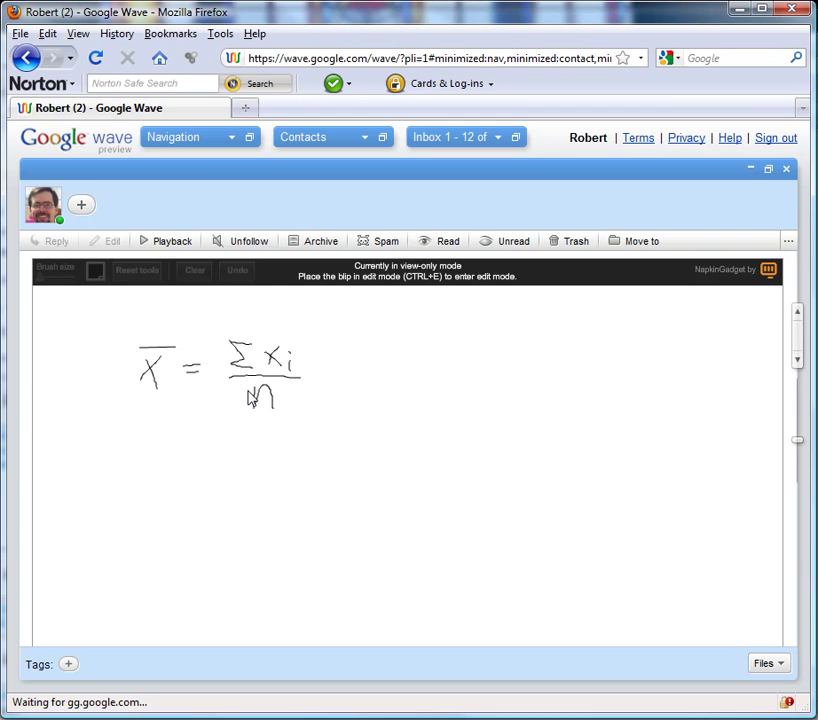
scroll(252, 399, "down", 5)
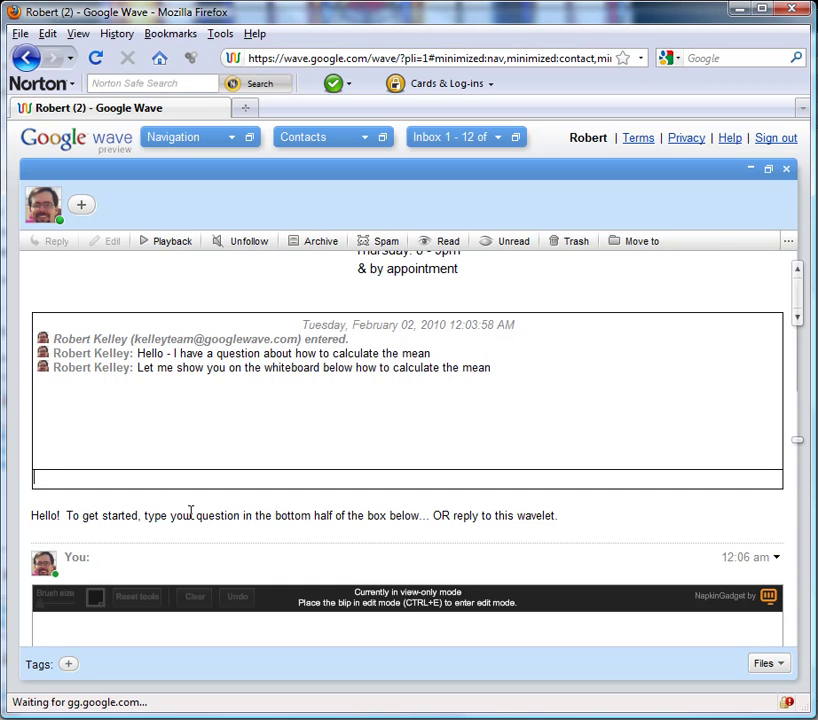
Post a reply under the welcome message: 'How would you calculate the standard deviation'
left_click(672, 540)
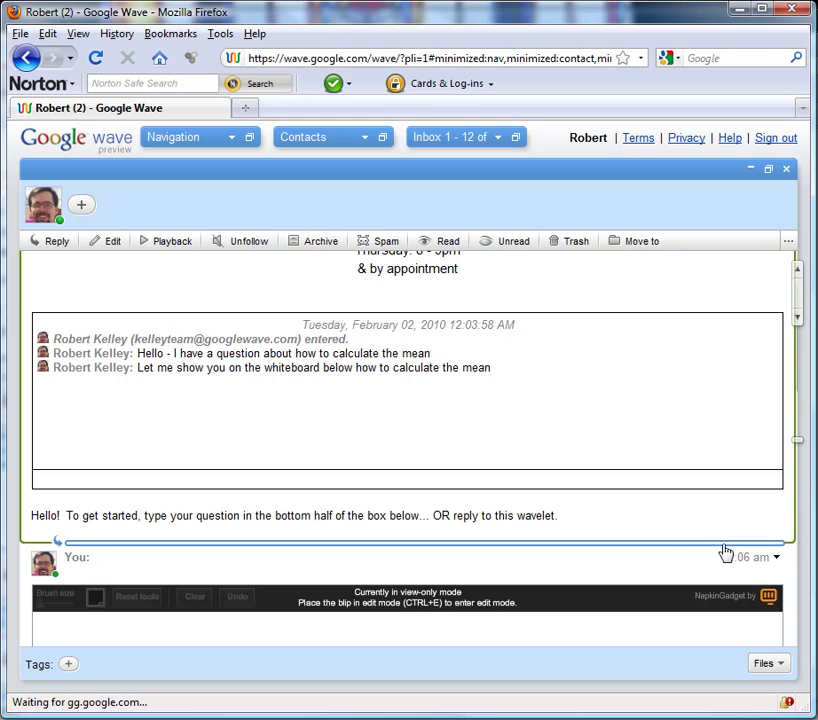
left_click(712, 546)
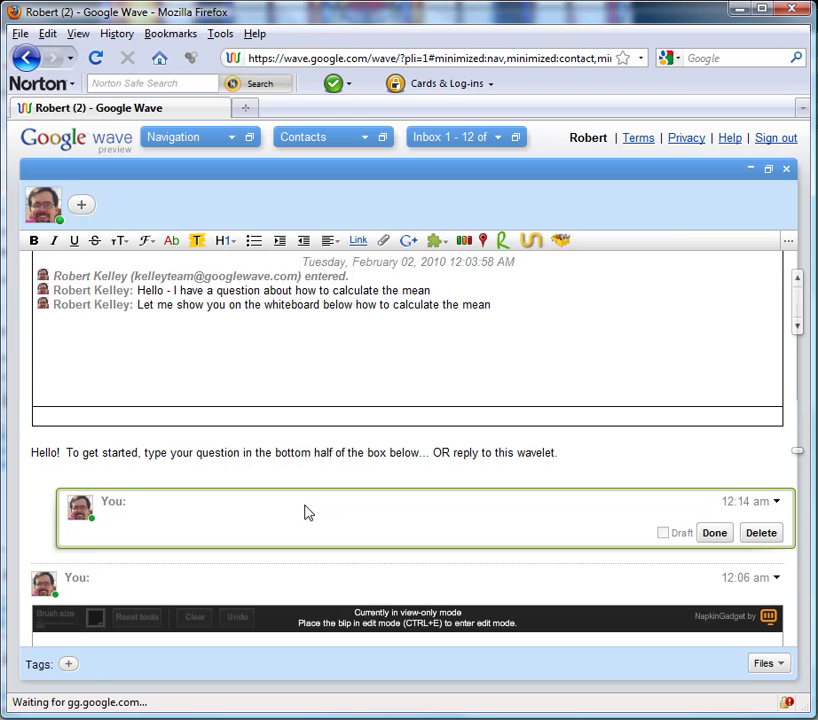
type("How would you c")
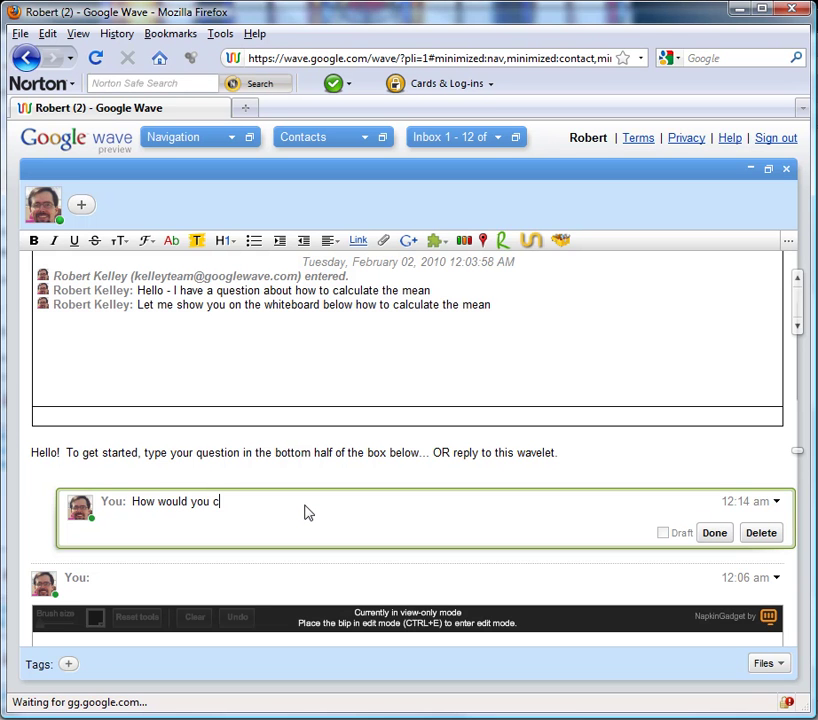
type("alculate the standa")
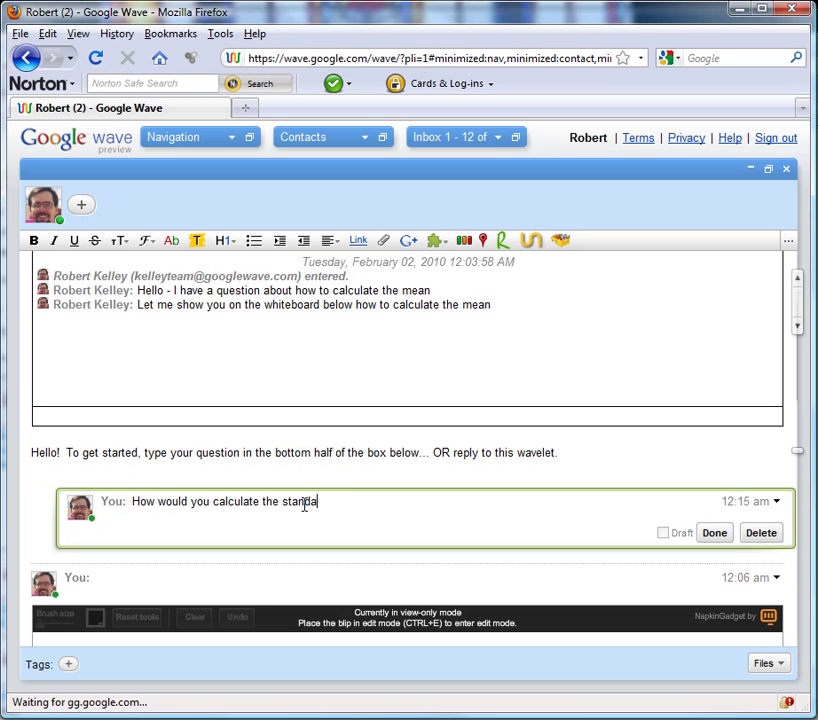
type("rd deviation?")
key("Return")
scroll(305, 505, "down", 3)
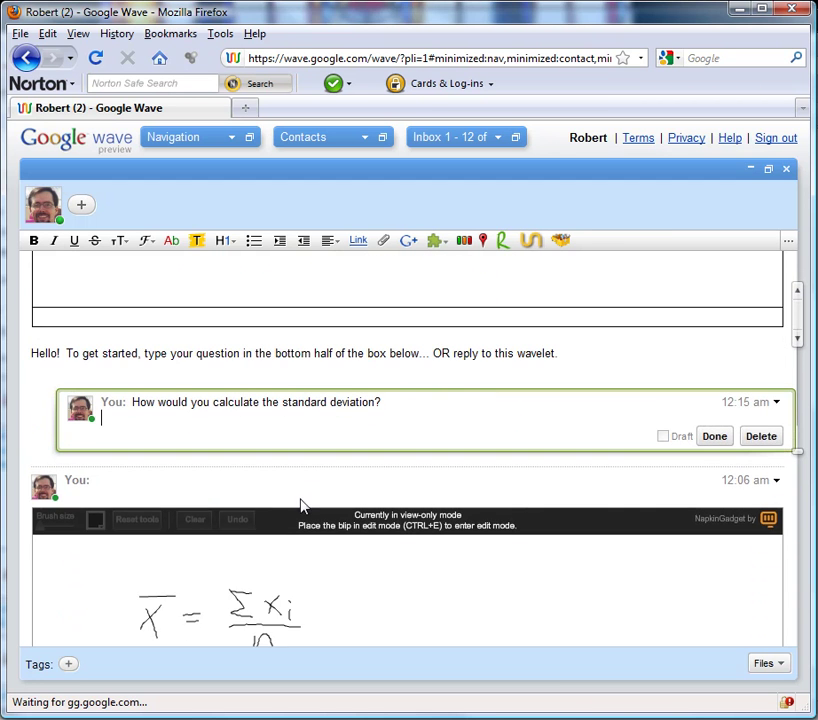
left_click(718, 384)
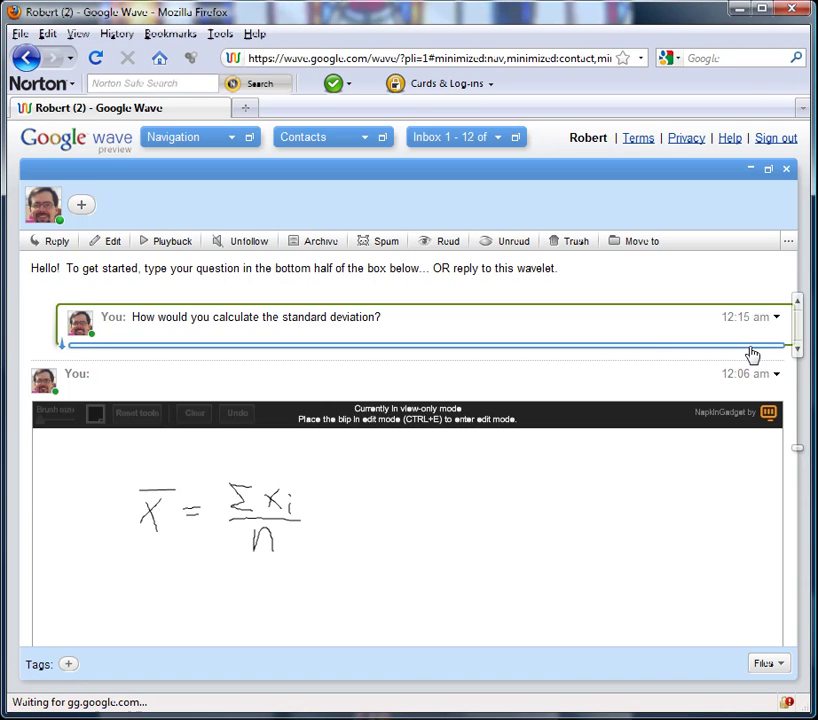
left_click(754, 350)
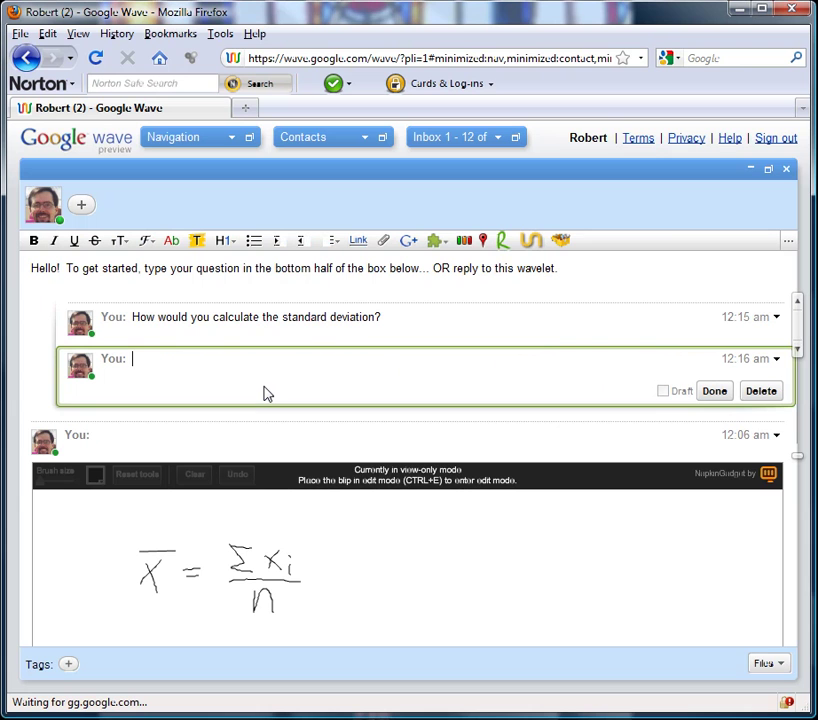
Reply 'Here is a video helping you with your question.' with the Population Standard Deviation YouTube video embedded
type("Here is a video helping you w")
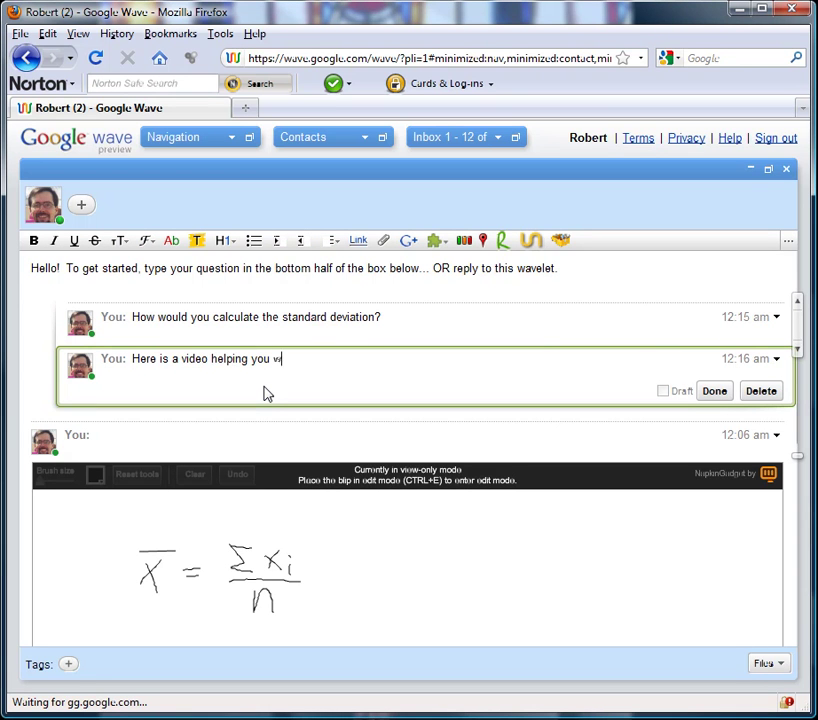
type("ith your question")
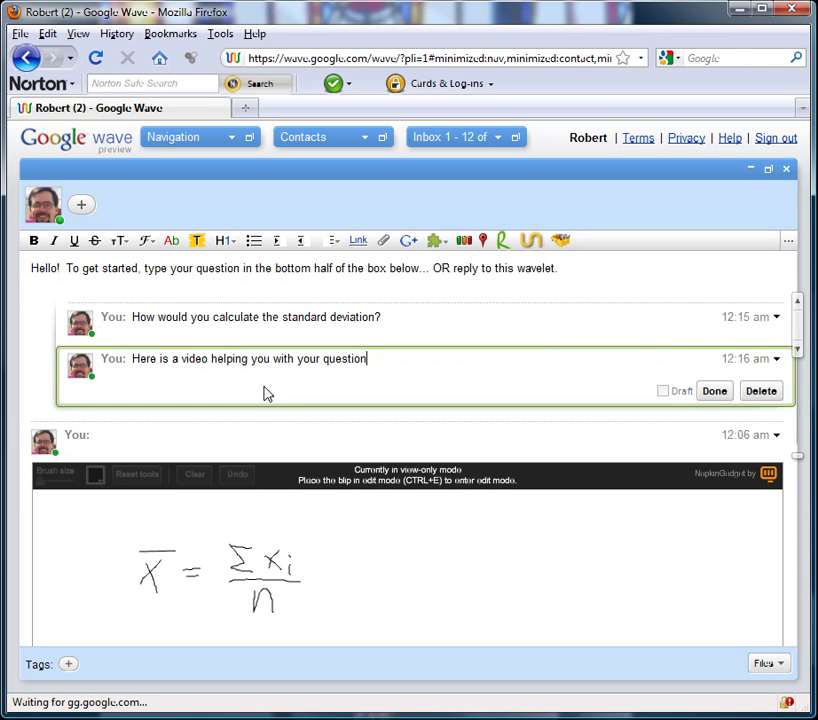
type(".")
key("Return")
type("http://www.youtube.com/watch?v=zHvLWyKdYmA")
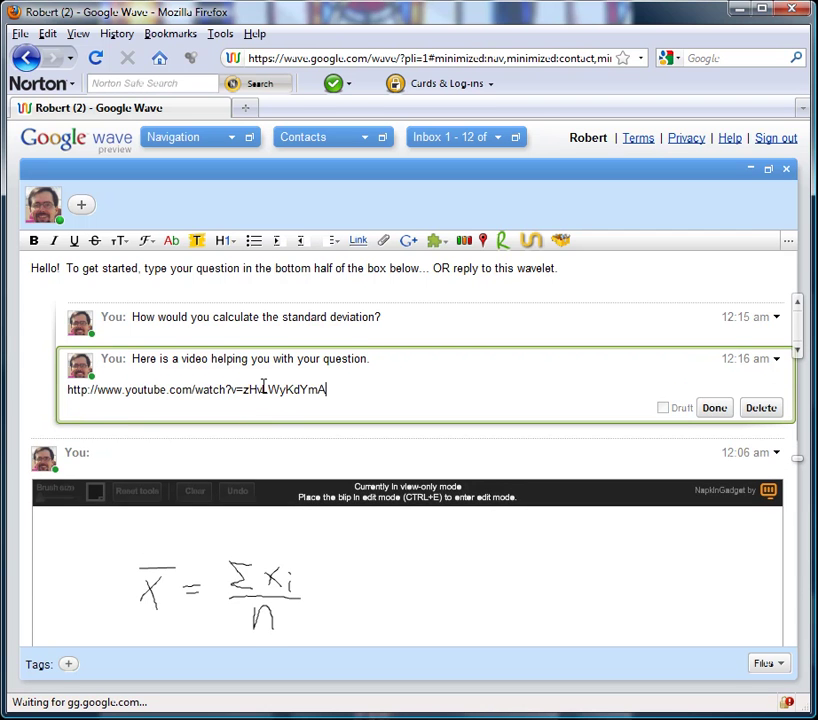
key("Return")
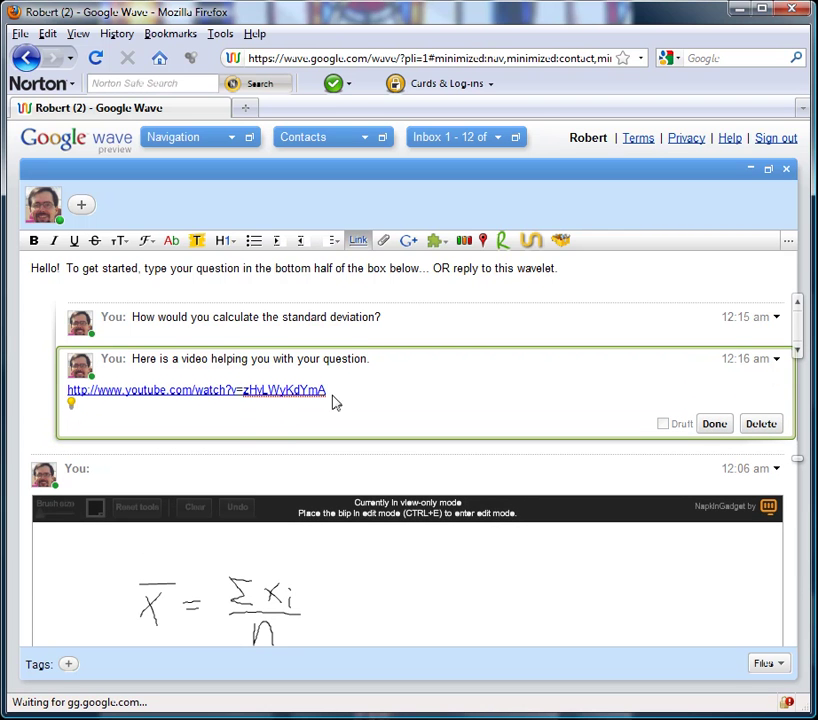
mouse_move(73, 413)
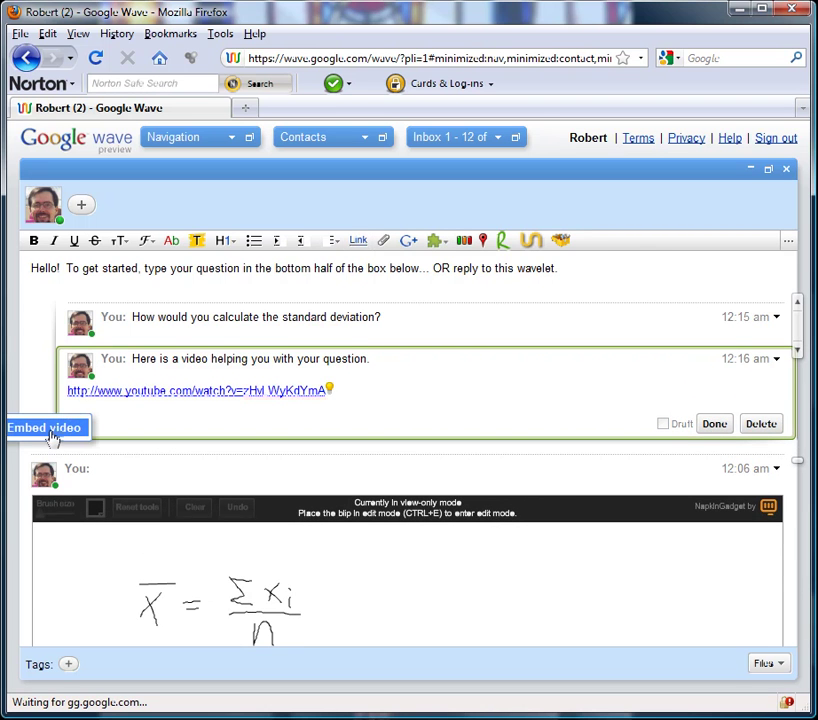
left_click(53, 437)
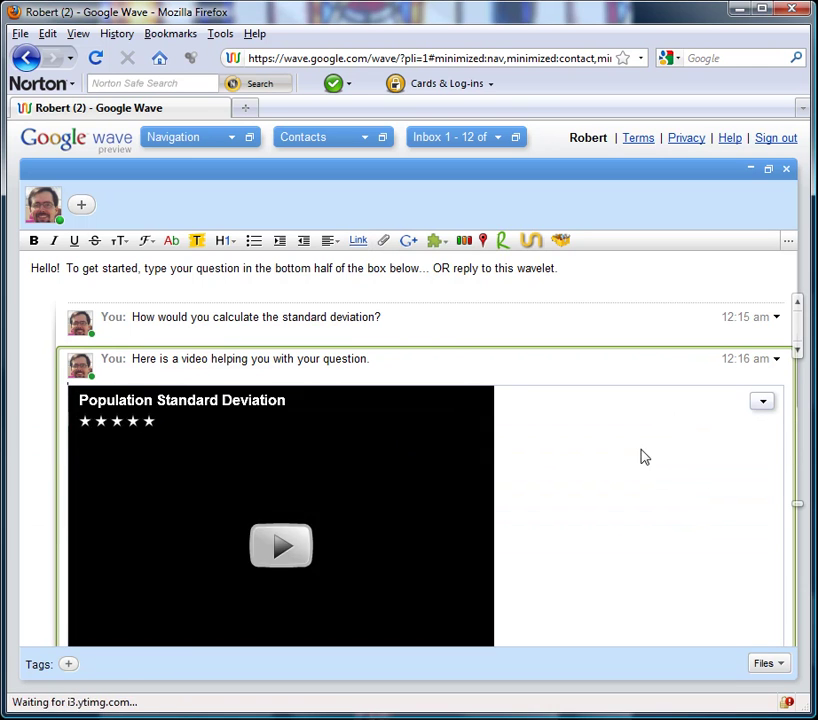
scroll(352, 515, "down", 3)
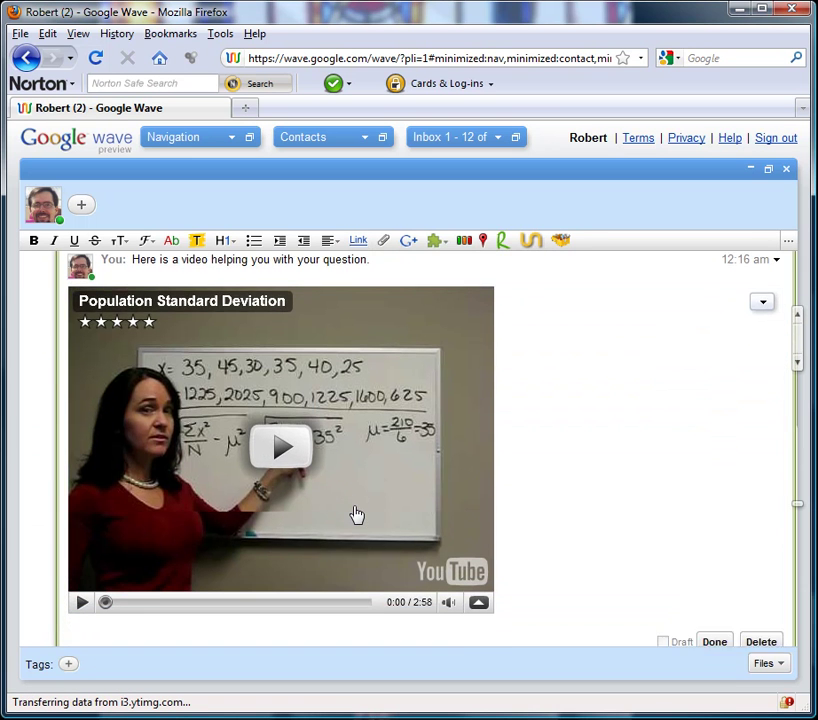
left_click(712, 586)
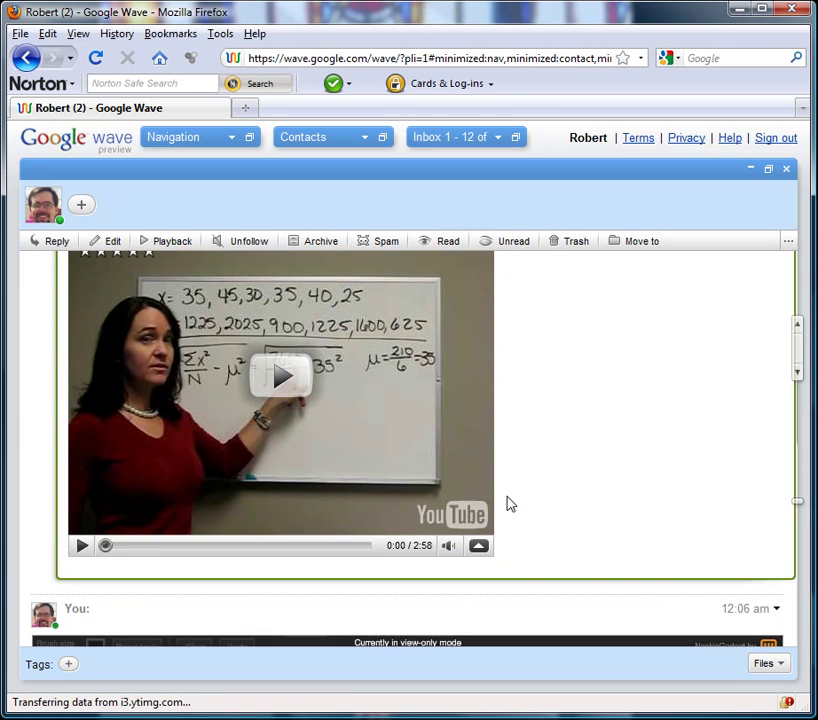
Post the follow-up 'Yes, that is helpful, but what if I am doing this for a sample?' below the video
left_click(519, 579)
type("Yes,")
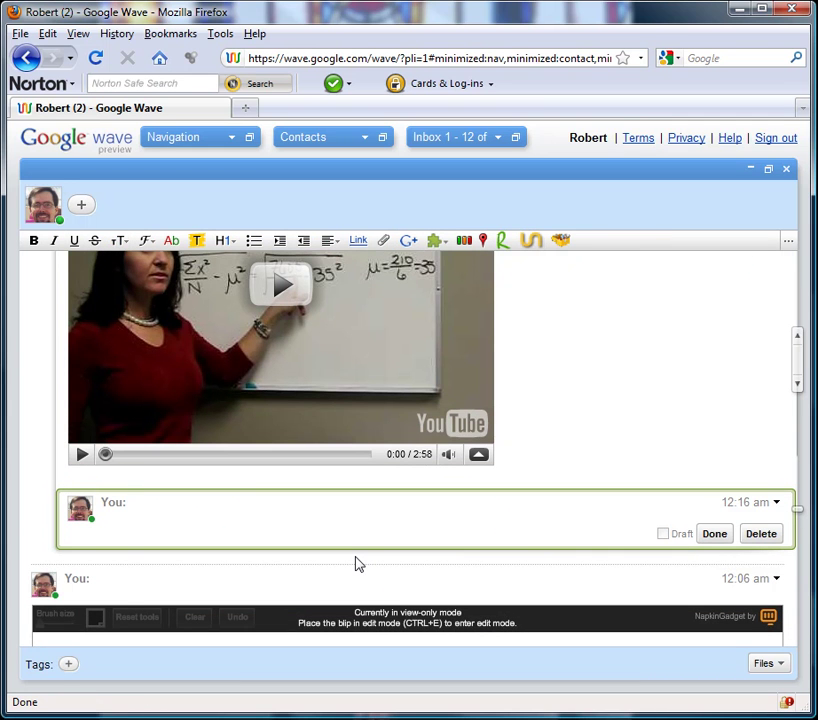
type(" that is helpful, but wh")
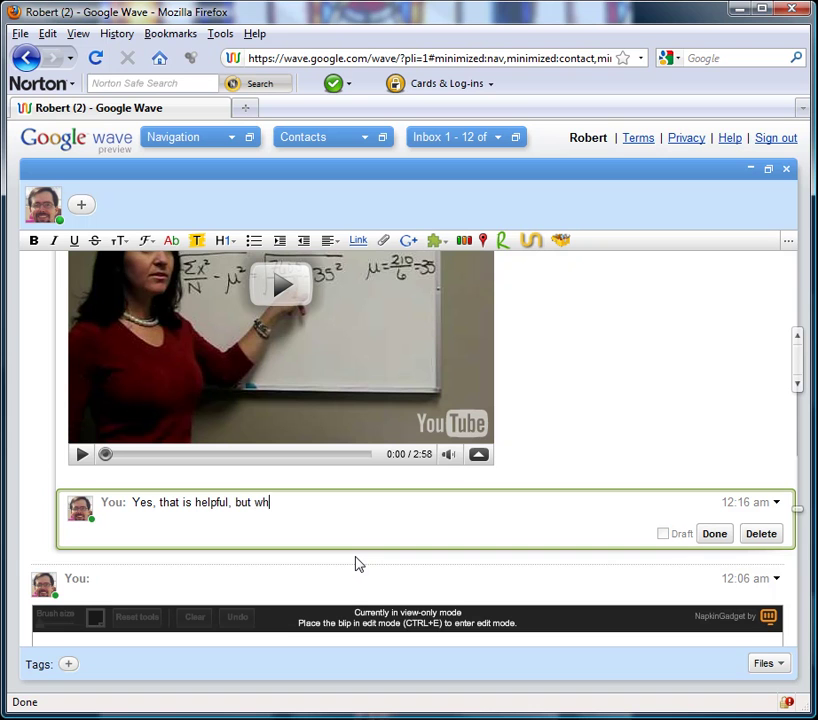
type("at if I am doing this f")
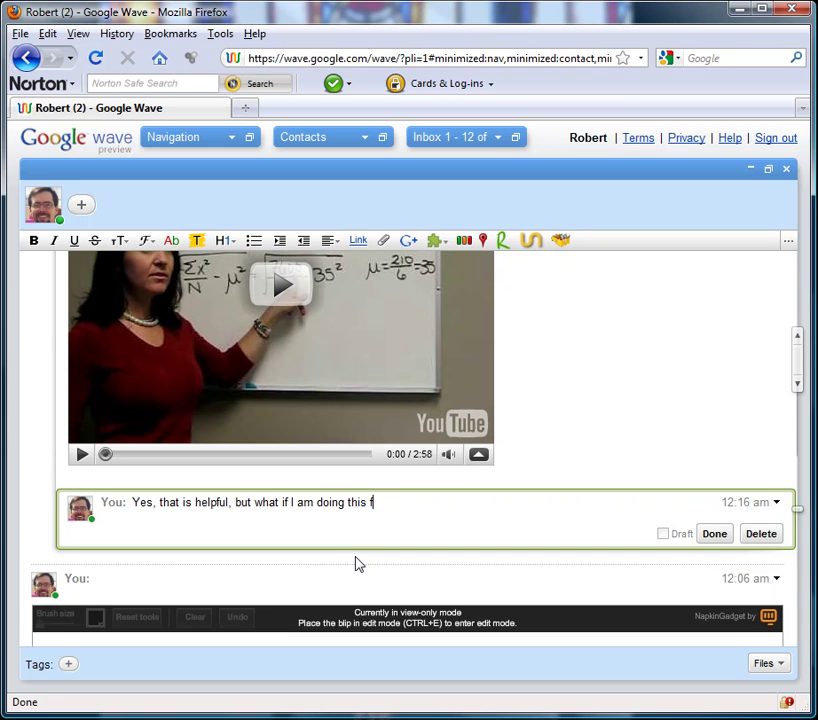
type("or a sample ?")
left_click(716, 535)
scroll(510, 547, "down", 2)
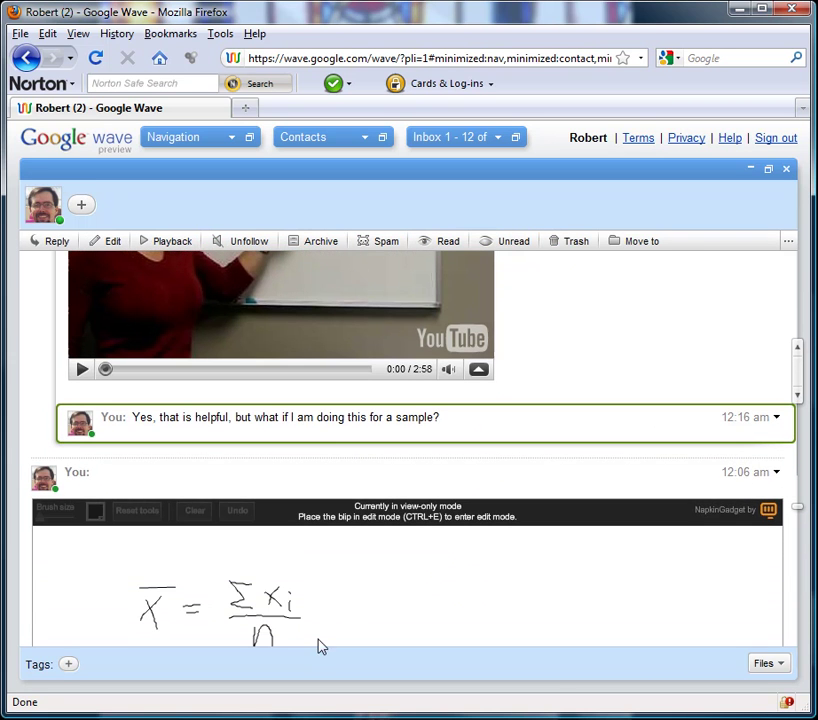
scroll(343, 415, "up", 1)
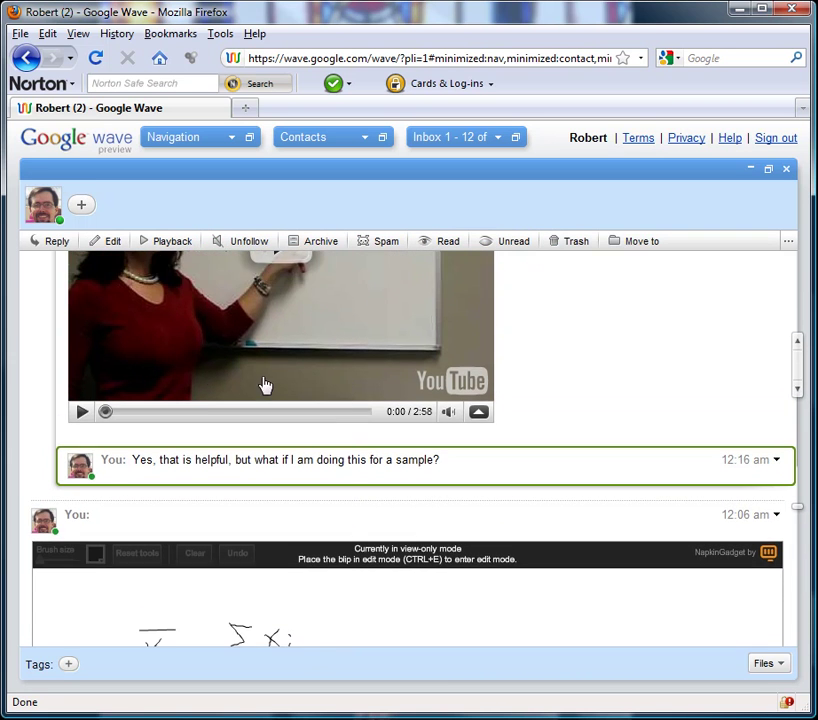
scroll(424, 381, "up", 2)
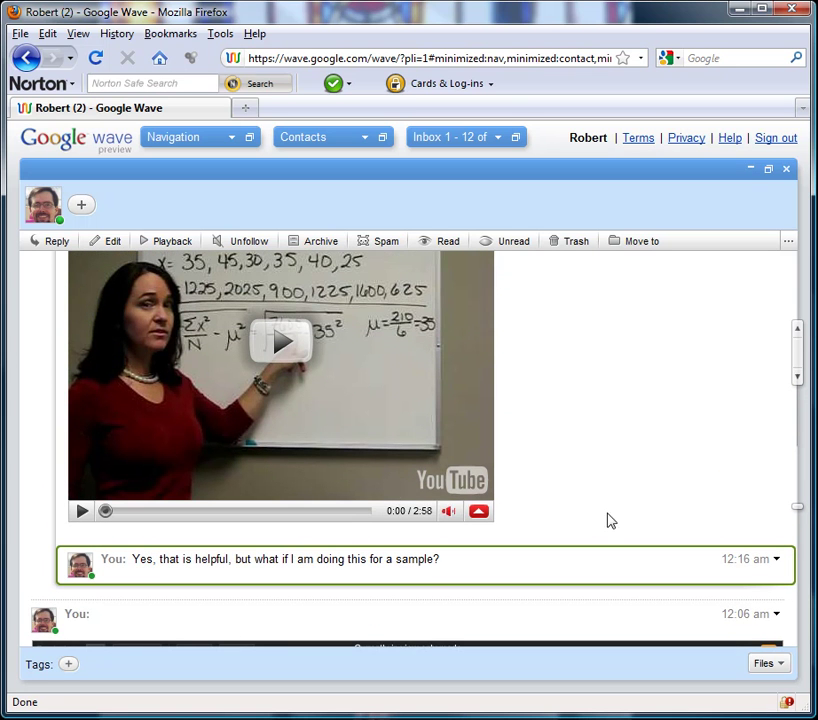
left_click_drag(803, 343, 780, 261)
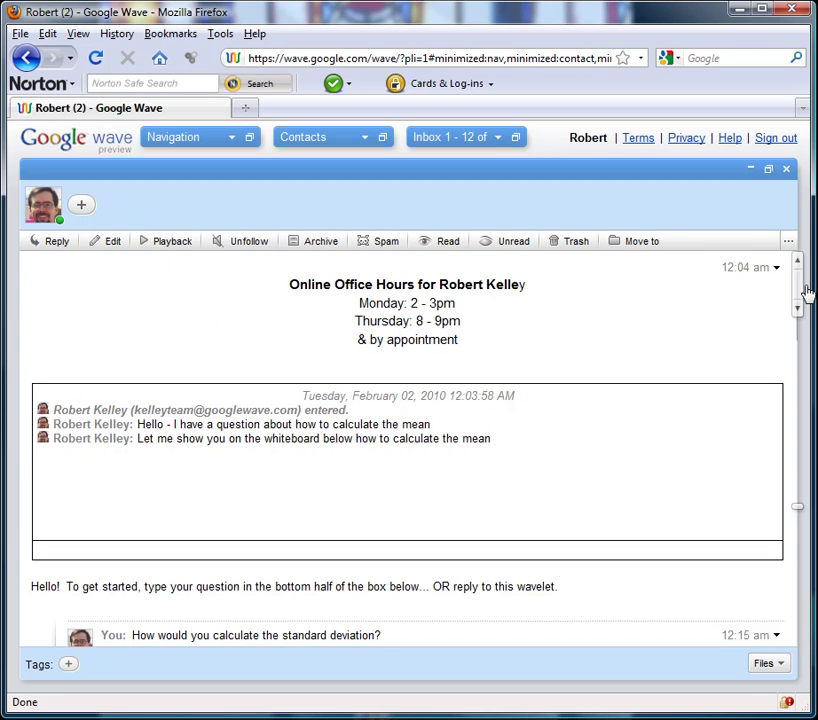
left_click_drag(800, 330, 794, 478)
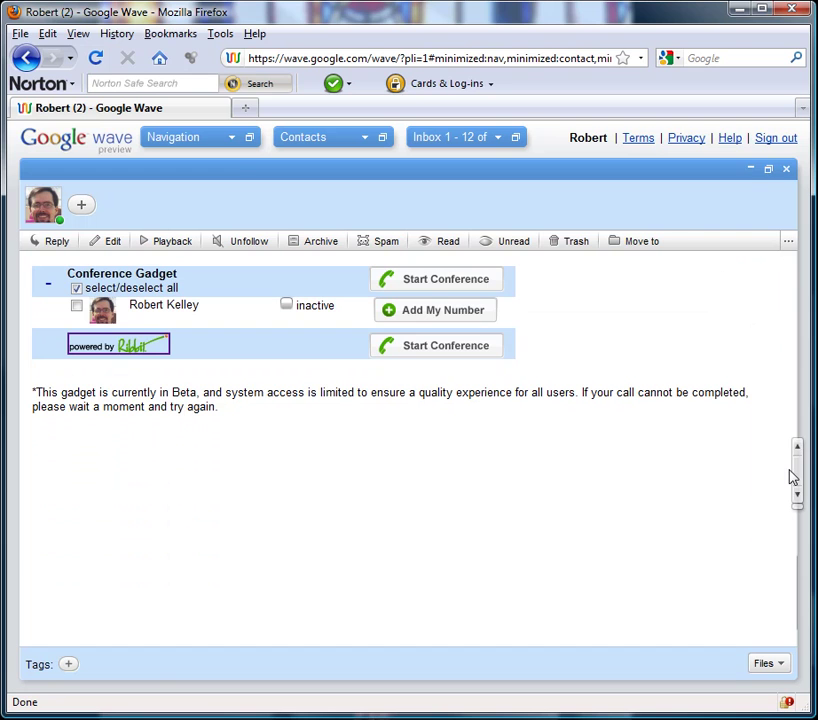